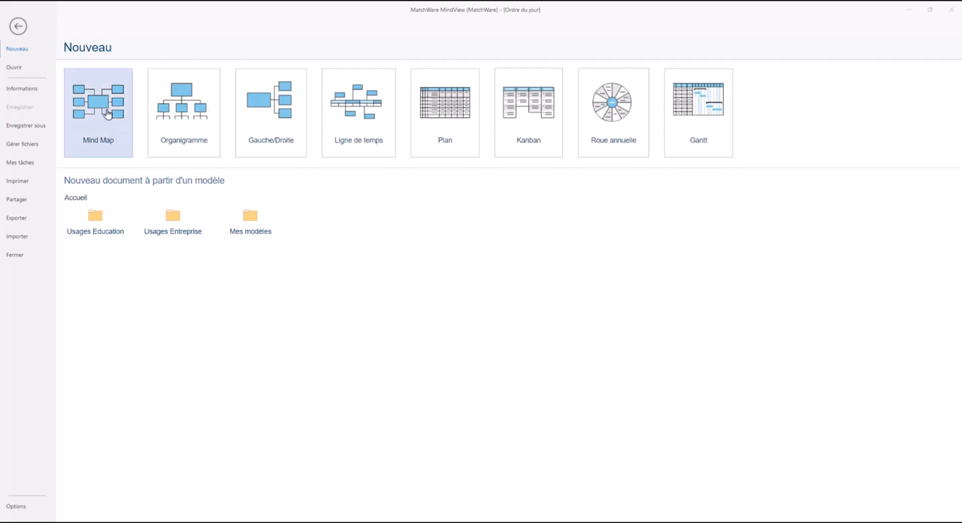
# Step: Create a new Mind Map document and name its central topic "Ordre du jour"
pyautogui.click(107, 114)
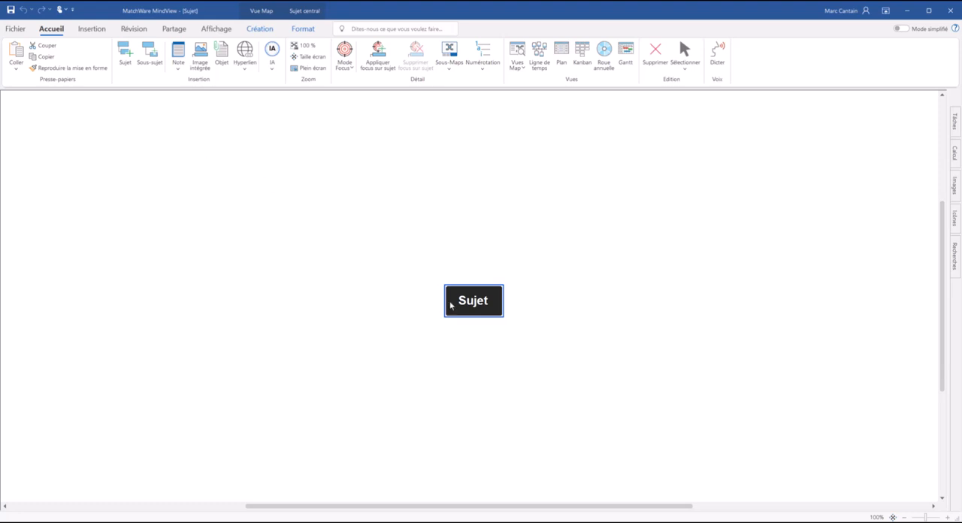
pyautogui.write('Ordre du jour')
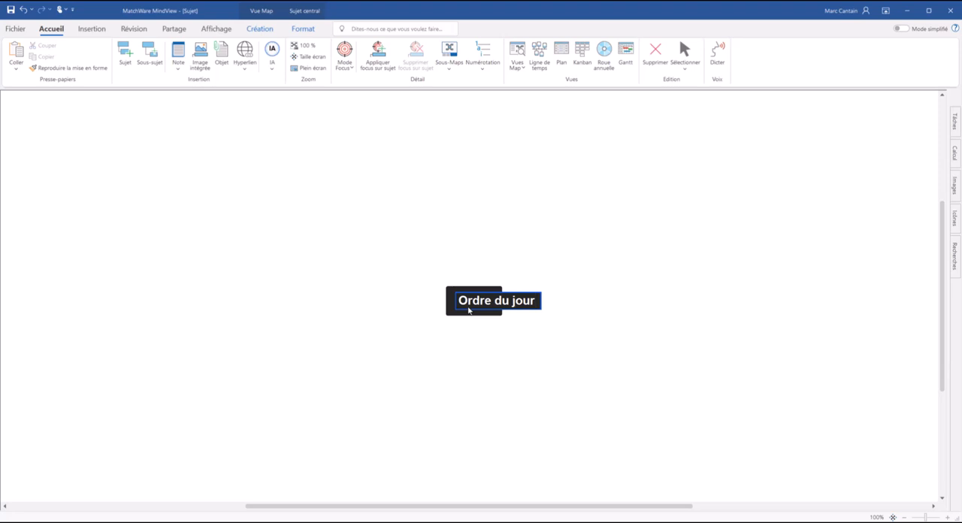
pyautogui.press('Return')
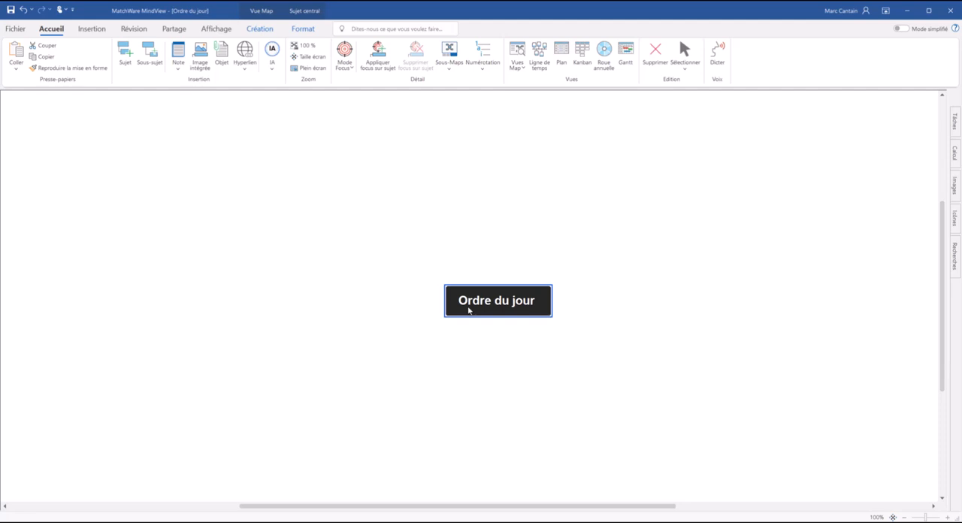
# Step: Add a main topic "Entrée" to the central topic and give it a subtopic "Accueil"
pyautogui.click(150, 56)
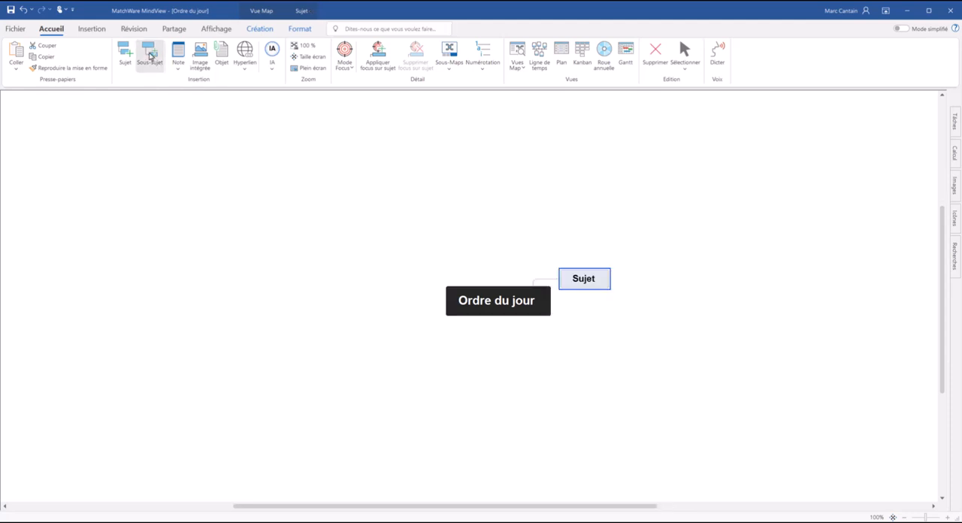
pyautogui.write('Entrée')
pyautogui.press('Return')
pyautogui.click(151, 56)
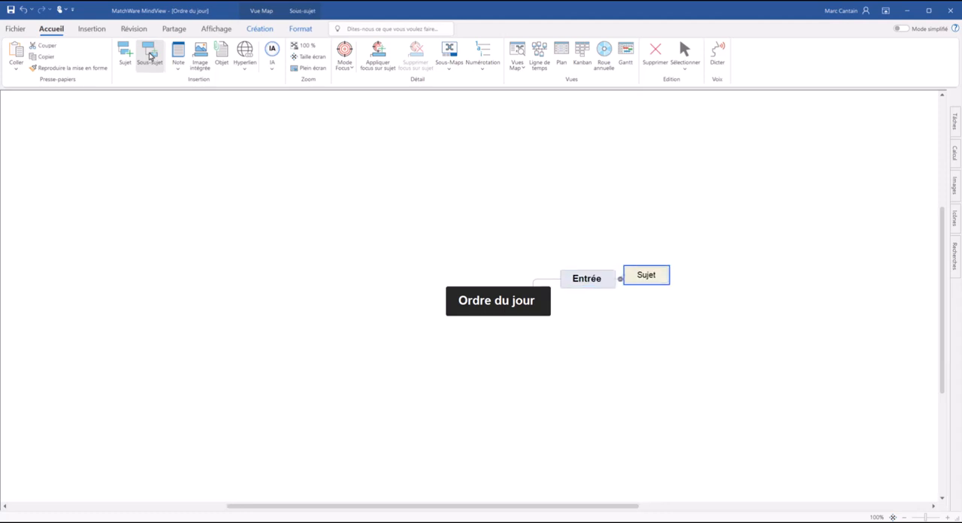
pyautogui.write('Accueil')
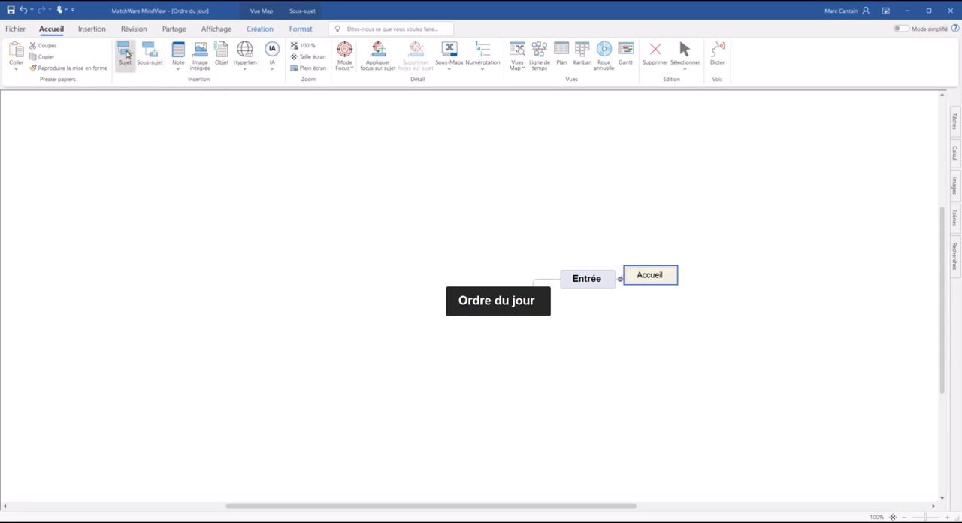
# Step: Add the subtopics "Objectifs" and "Validation CR" after "Accueil" under "Entrée"
pyautogui.click(125, 52)
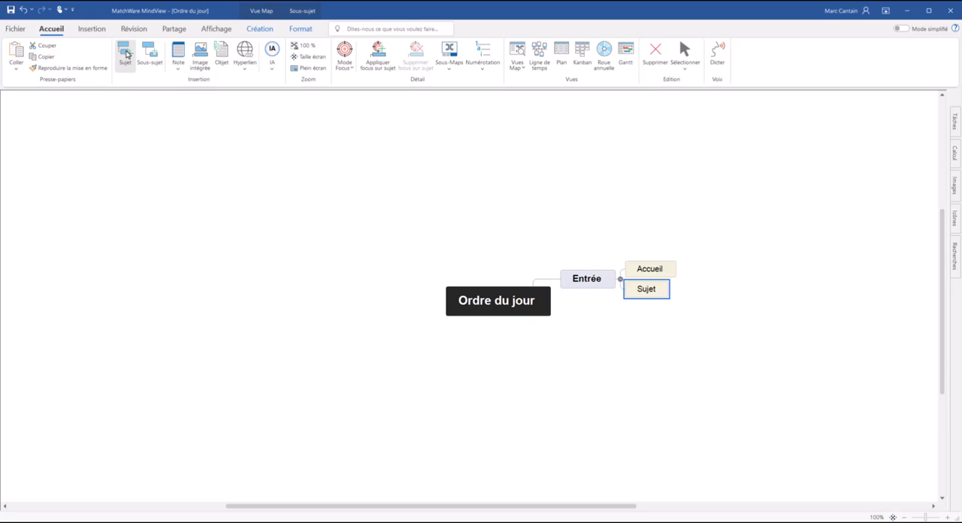
pyautogui.write('Objectifs')
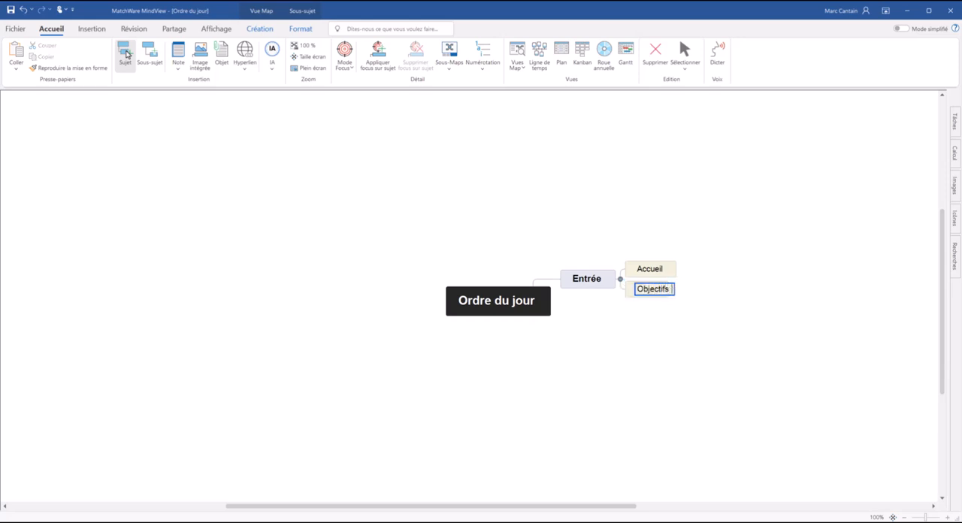
pyautogui.press('Return')
pyautogui.click(126, 53)
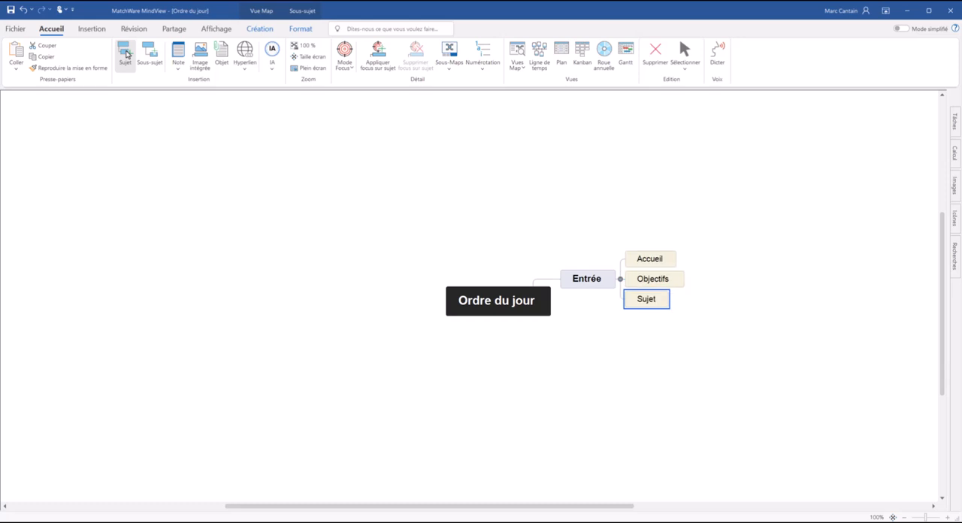
pyautogui.write('Validation')
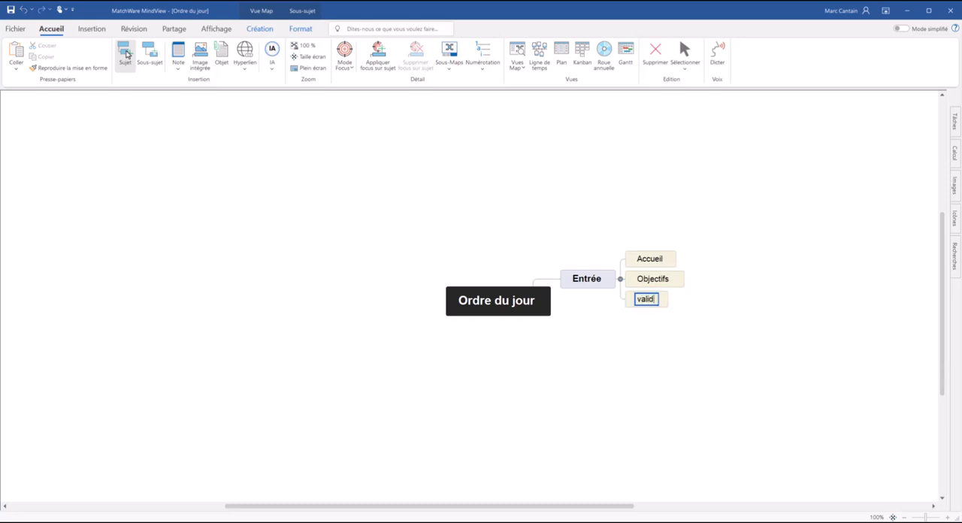
pyautogui.write(' CR')
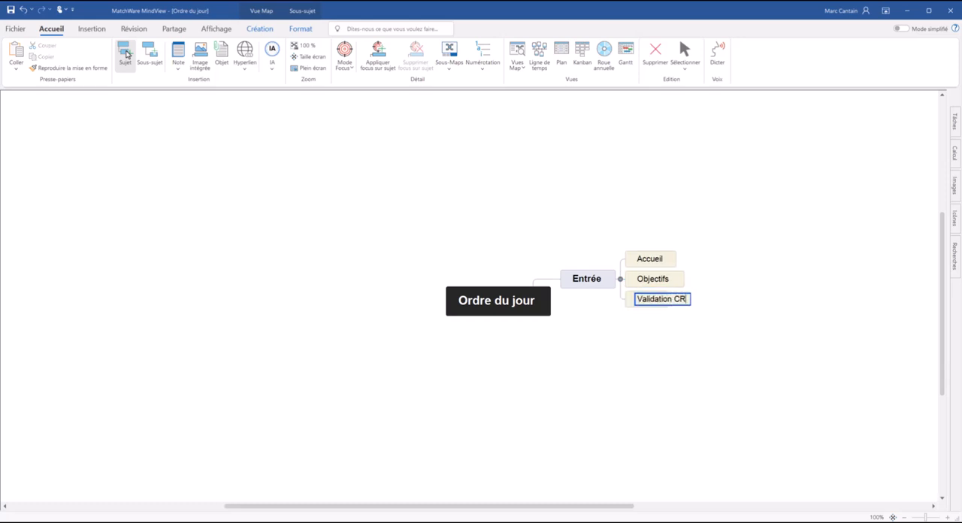
pyautogui.press('Return')
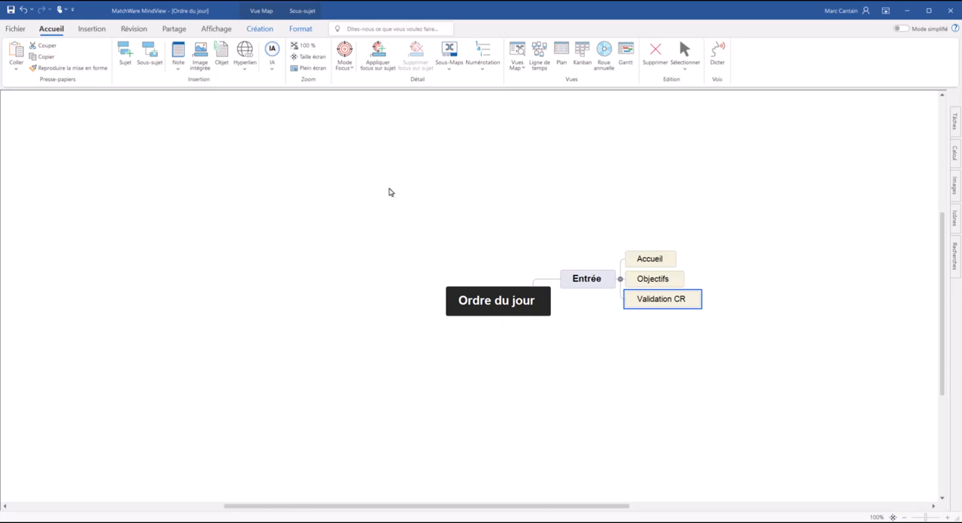
# Step: Insert a chain of four nested subtopics under "Validation CR" and add four sibling topics at the deepest level
pyautogui.press('Insert')
pyautogui.press('Insert')
pyautogui.press('Insert')
pyautogui.press('Insert')
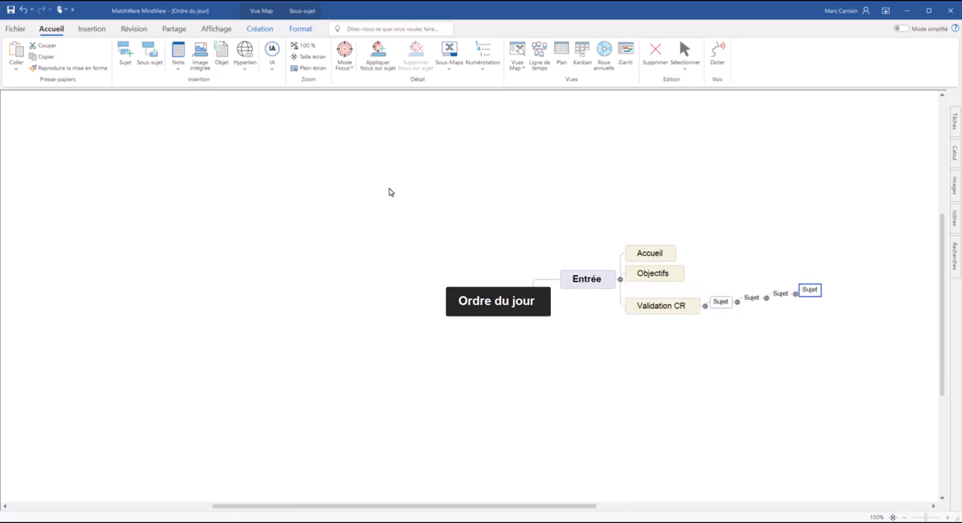
pyautogui.press('Return')
pyautogui.press('Return')
pyautogui.press('Return')
pyautogui.press('Return')
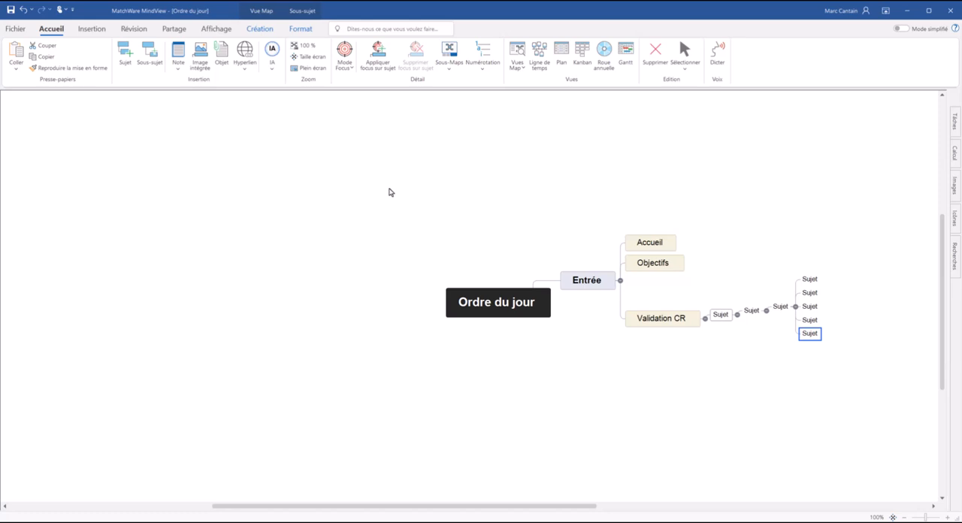
# Step: Insert another direct subtopic under "Validation CR"
pyautogui.rightClick(645, 321)
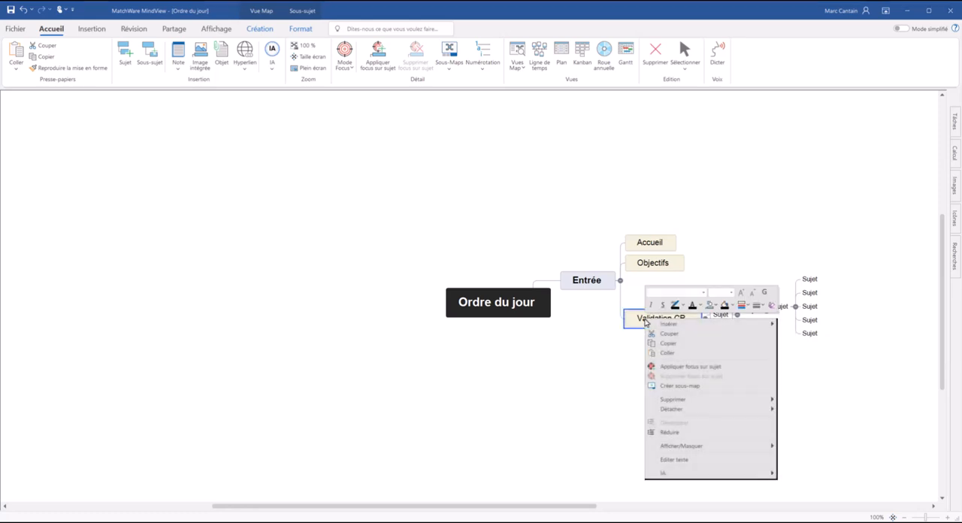
pyautogui.moveTo(673, 327)
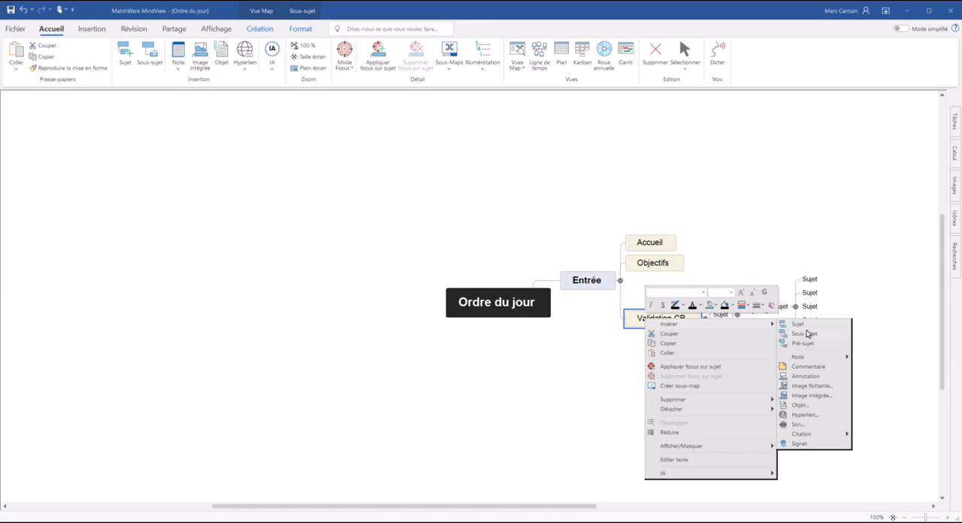
pyautogui.click(806, 333)
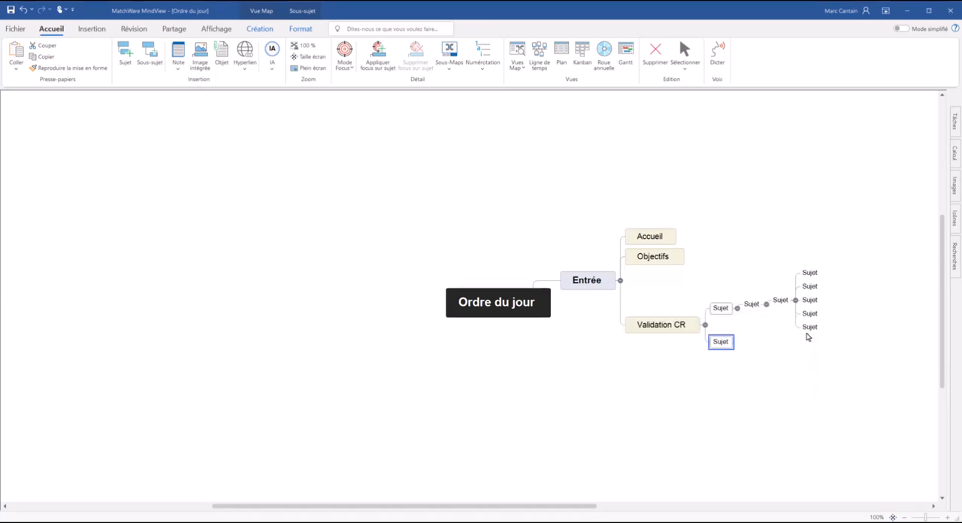
# Step: Add the main topics "Rapports" and "Bilan 2ème questions" at the same level as "Entrée"
pyautogui.click(595, 289)
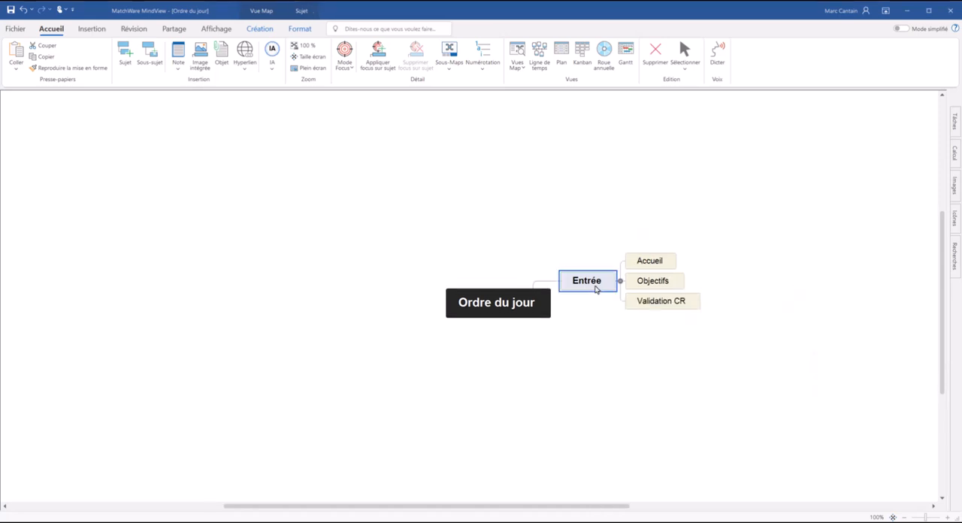
pyautogui.press('Return')
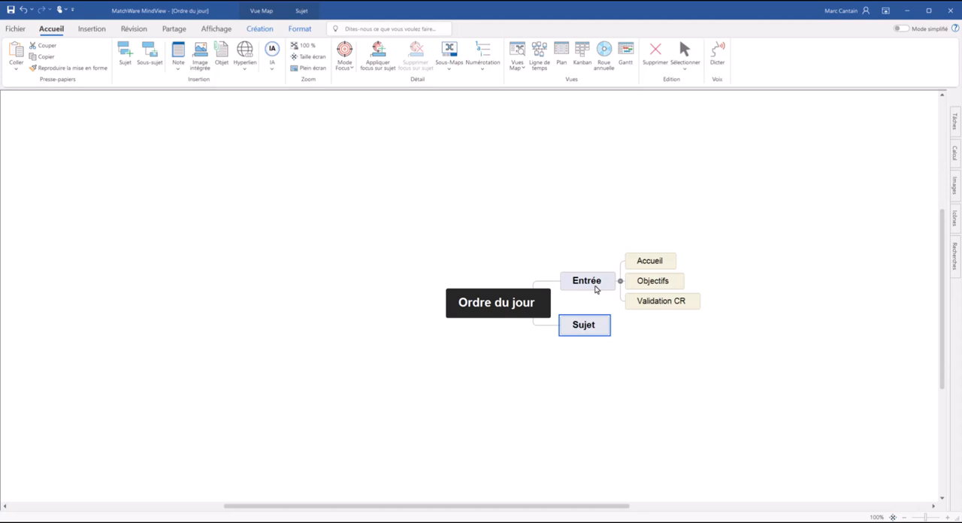
pyautogui.write('Rapports')
pyautogui.press('Return')
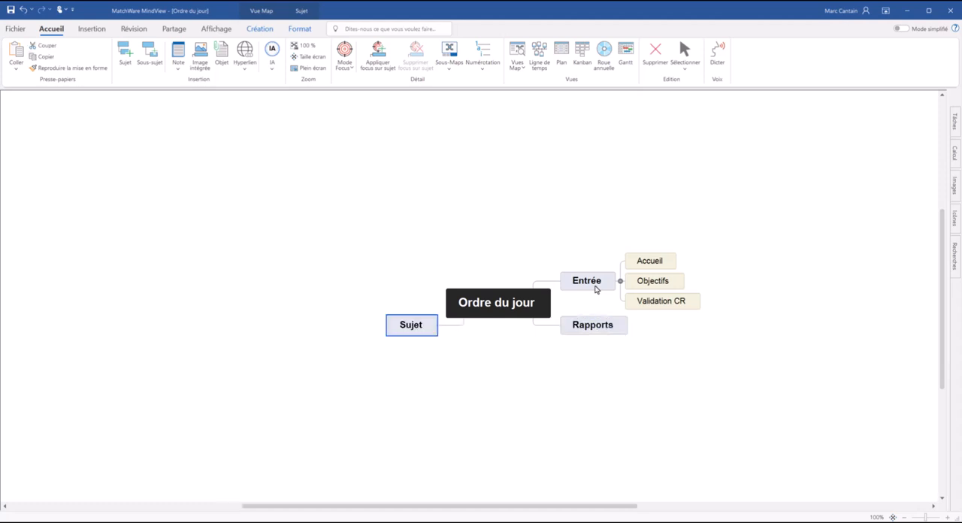
pyautogui.write('Bilan 2ème ')
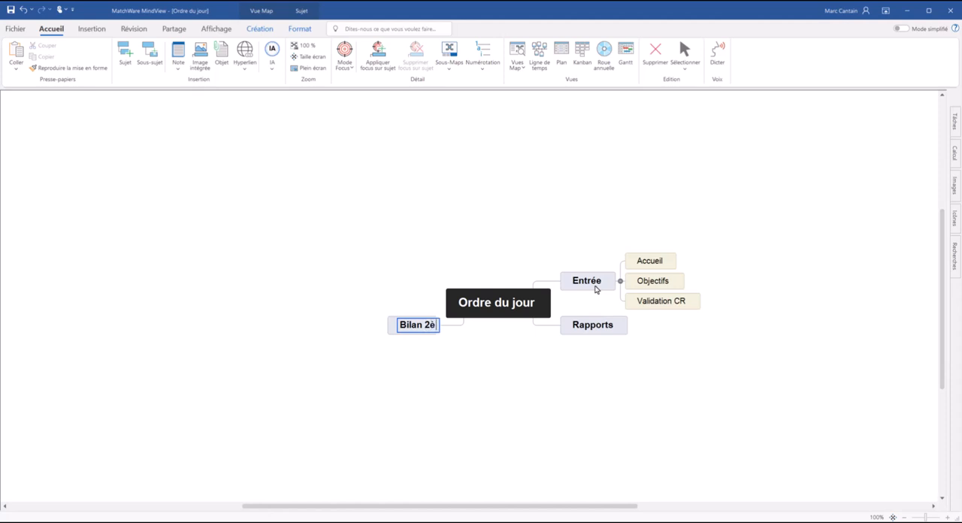
pyautogui.write('questions')
pyautogui.press('Return')
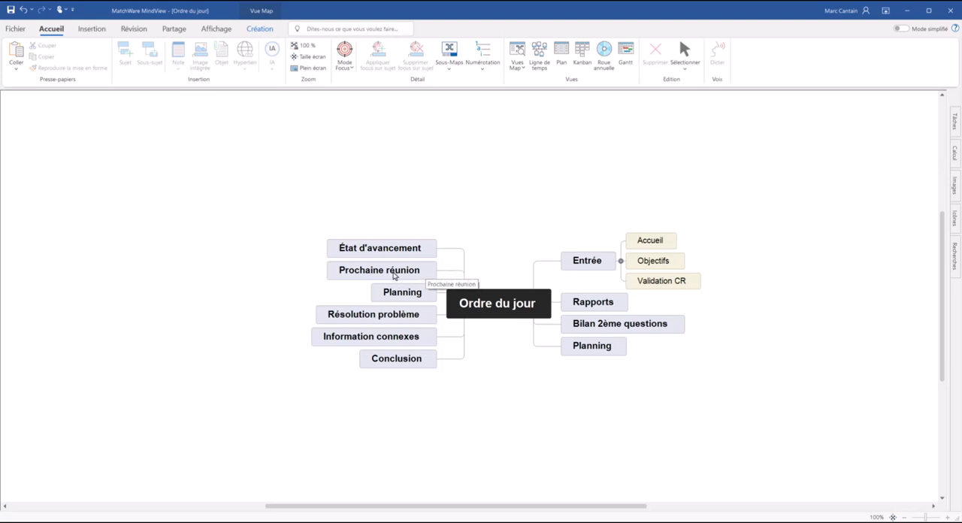
# Step: Make "Planning" and "Information connexes" subtopics of "Rapports", and "Prochaine réunion" a subtopic of "Bilan 2ème questions"
pyautogui.click(390, 296)
pyautogui.moveTo(390, 296); pyautogui.dragTo(586, 308)
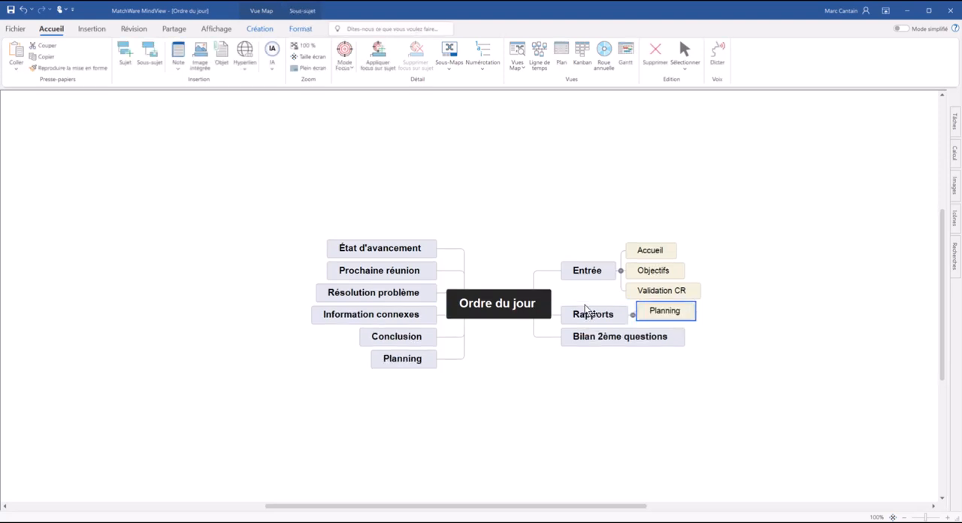
pyautogui.moveTo(399, 276); pyautogui.dragTo(590, 340)
pyautogui.moveTo(416, 305); pyautogui.dragTo(579, 323)
# Step: Move "Résolution problème" under "Bilan 2ème questions" and "État d'avancement" under "Rapports"
pyautogui.moveTo(421, 330); pyautogui.dragTo(393, 342)
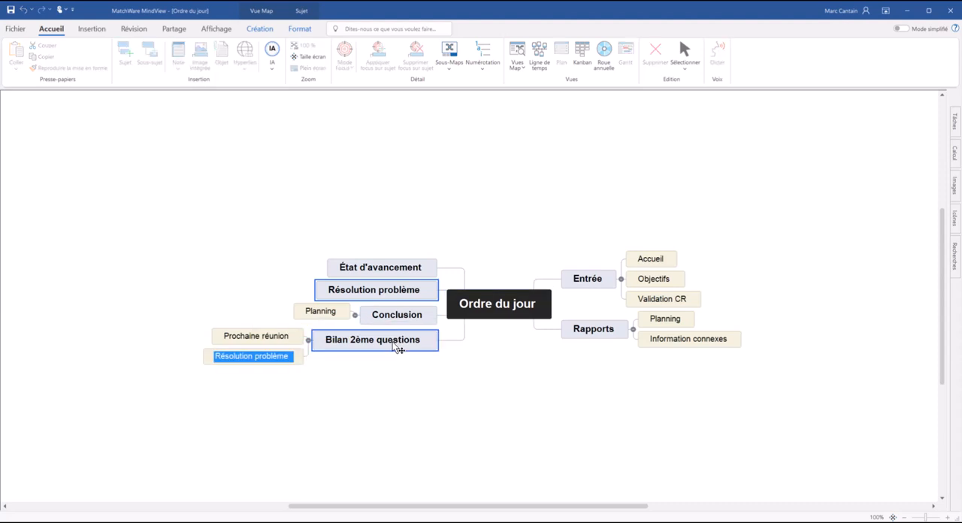
pyautogui.click(394, 277)
pyautogui.moveTo(394, 277); pyautogui.dragTo(580, 332)
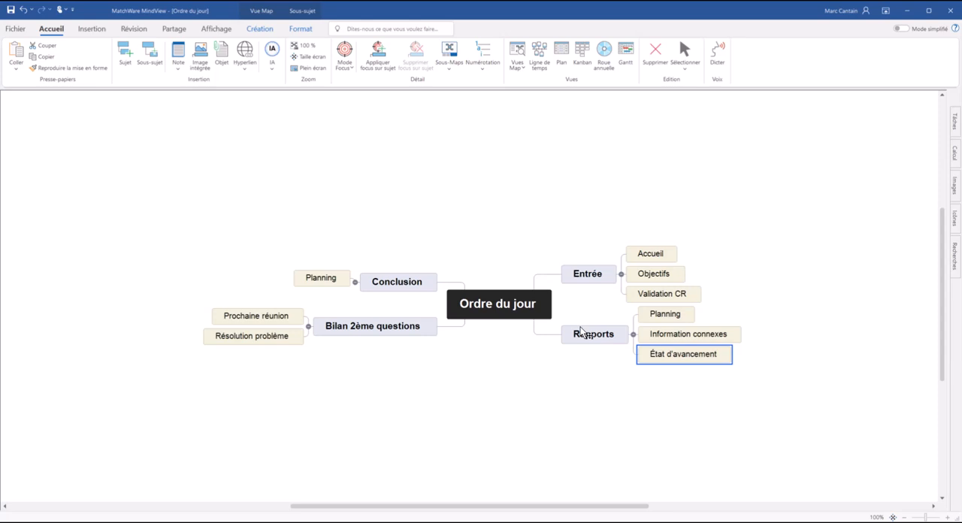
# Step: Apply the 1, 1.1, 1.1.1, 1.1.1.1 numbering scheme to the map's topics
pyautogui.click(481, 58)
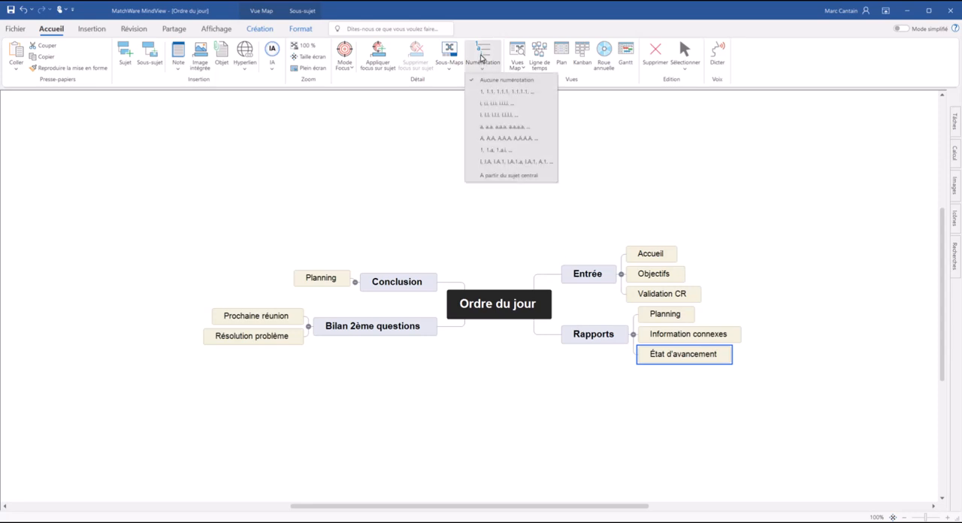
pyautogui.click(491, 92)
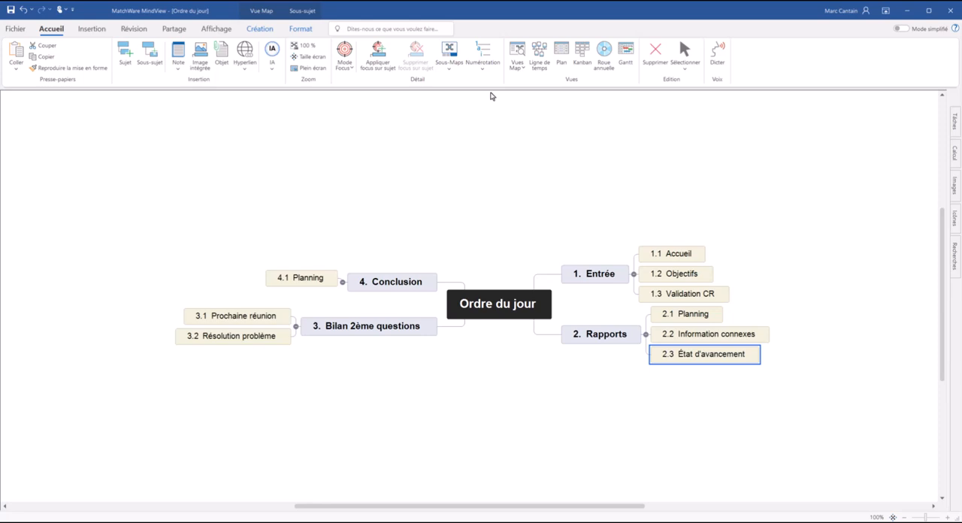
# Step: Add a subtopic "Définition des étapes" after "Planning" under "Conclusion"
pyautogui.click(311, 279)
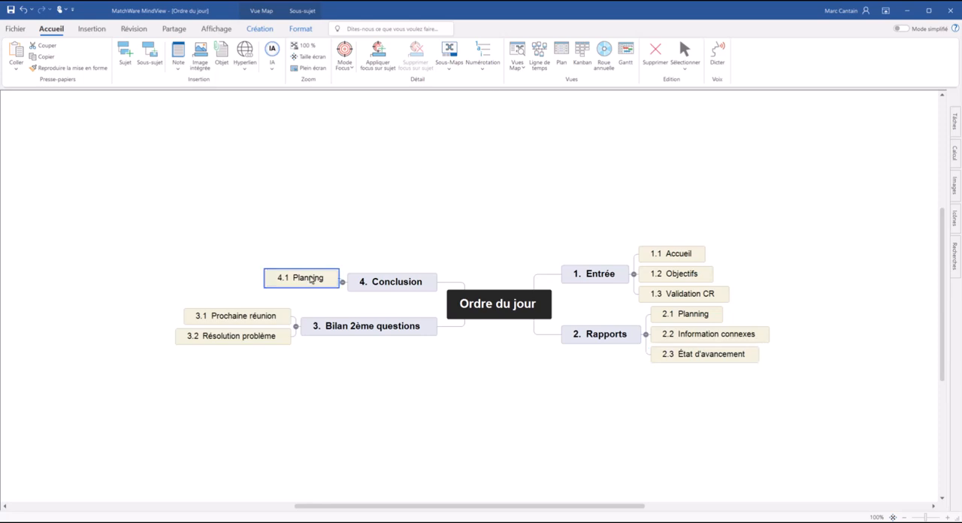
pyautogui.press('Return')
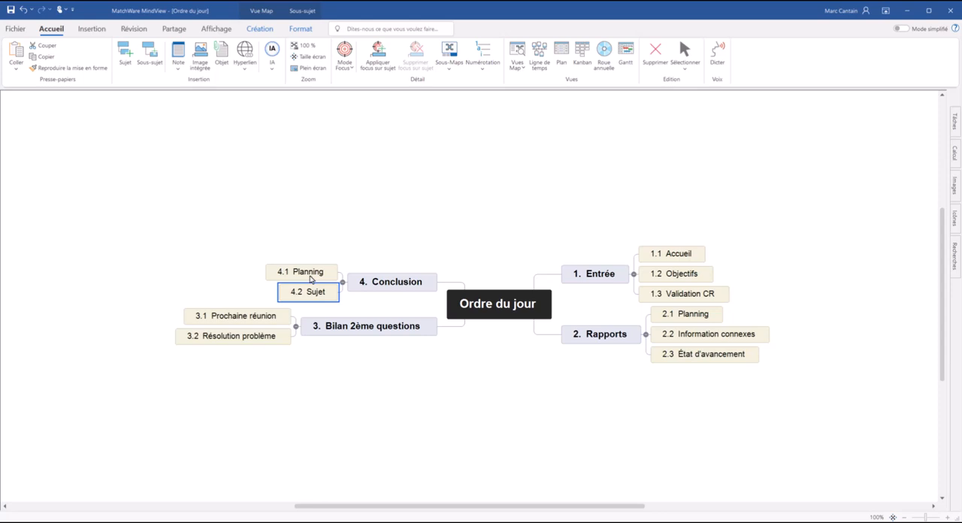
pyautogui.write('Déf')
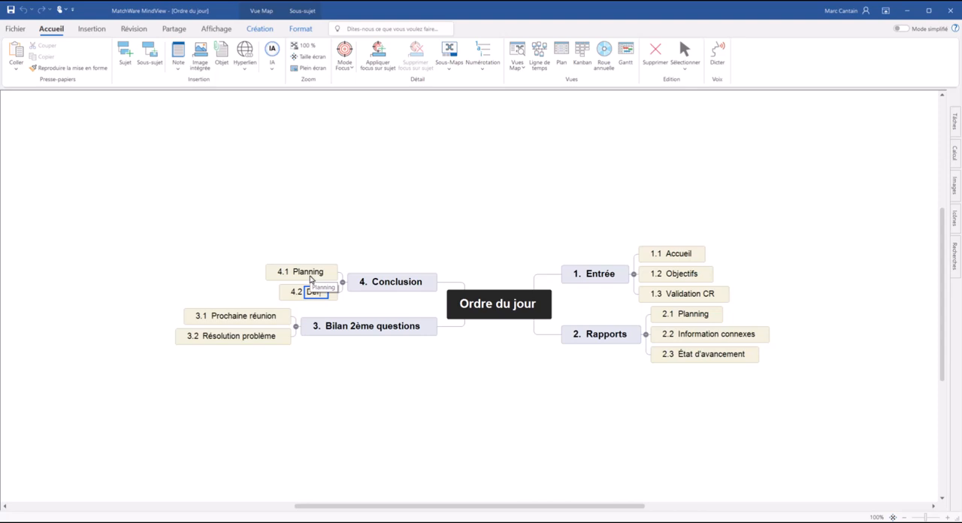
pyautogui.write('inition des étapes')
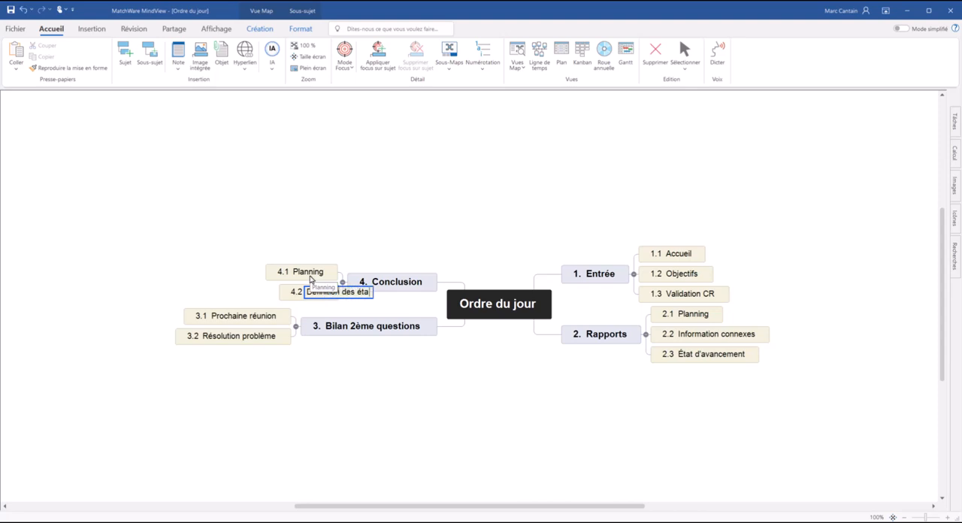
pyautogui.press('Return')
pyautogui.press('Return')
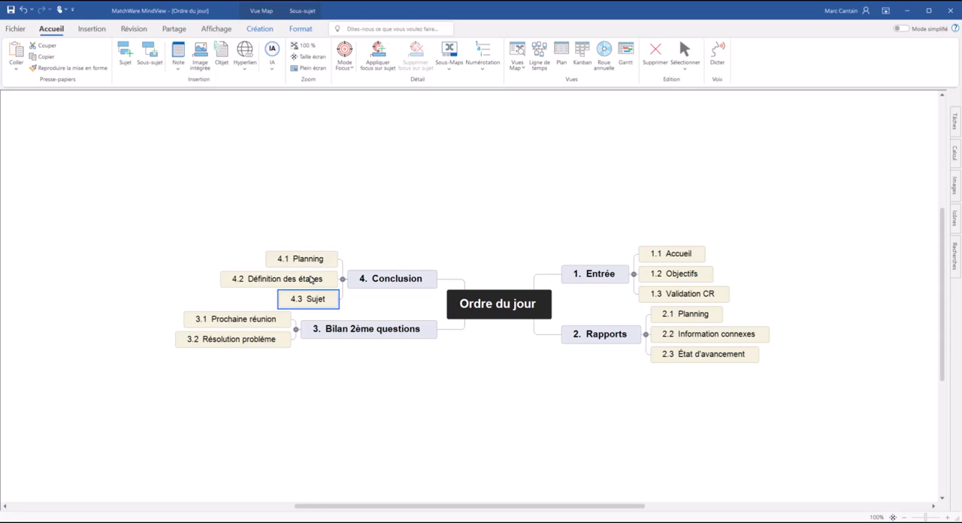
# Step: Add a third subtopic under "Conclusion" and make its text read "Rapport final", correcting the spelling
pyautogui.write('Ra')
pyautogui.write('rt final')
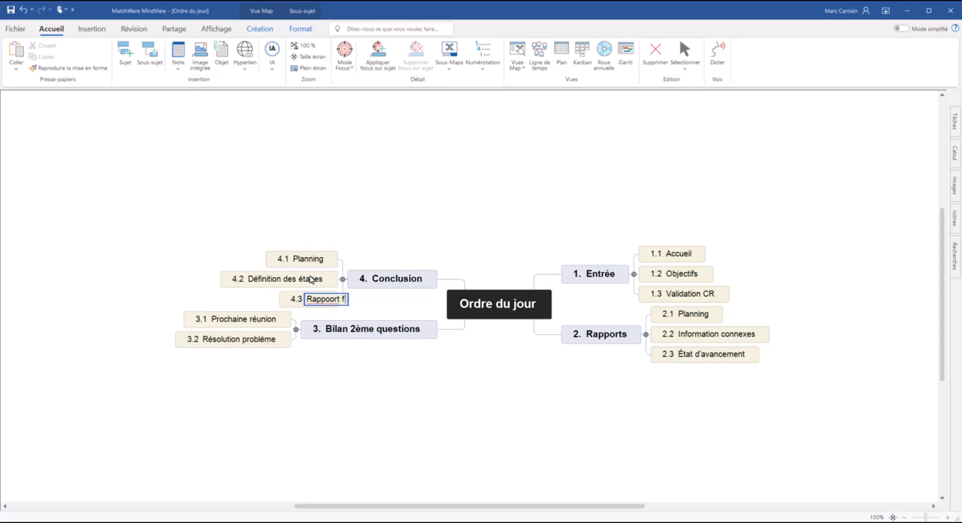
pyautogui.press('Left')
pyautogui.press('Left')
pyautogui.press('Left')
pyautogui.press('Left')
pyautogui.press('Left')
pyautogui.press('Left')
pyautogui.press('BackSpace')
pyautogui.write('p')
pyautogui.press('Return')
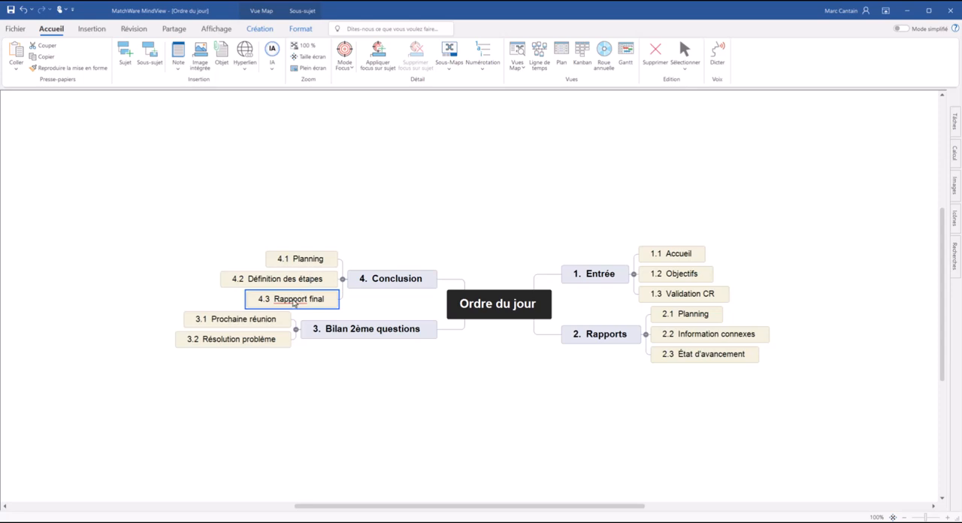
pyautogui.click(293, 300)
pyautogui.press('BackSpace')
pyautogui.press('Return')
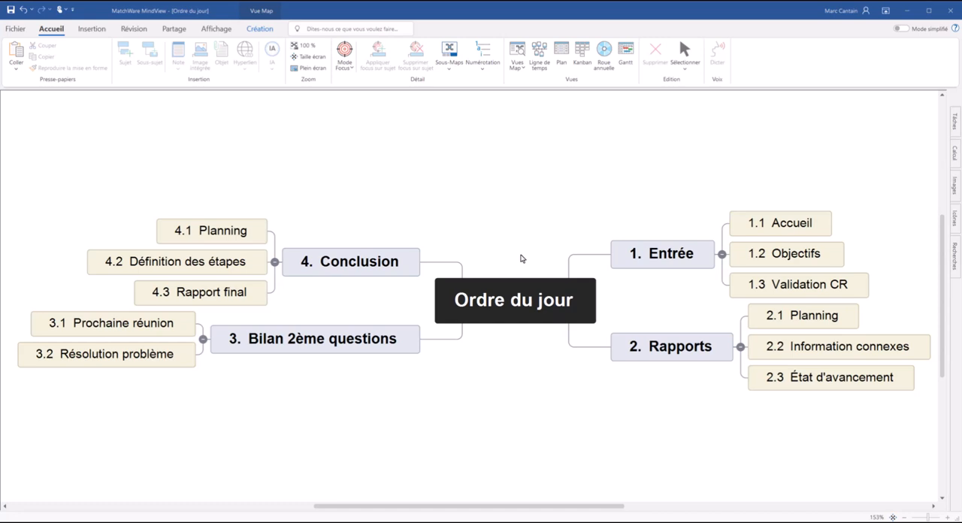
# Step: Add to "Accueil" the note "Nous allons accueillir les participants :" with bullets "Faire un tour de table", "Présenter l'agenda du jour" and "Définir les rôles pendant la réunion"
pyautogui.click(795, 226)
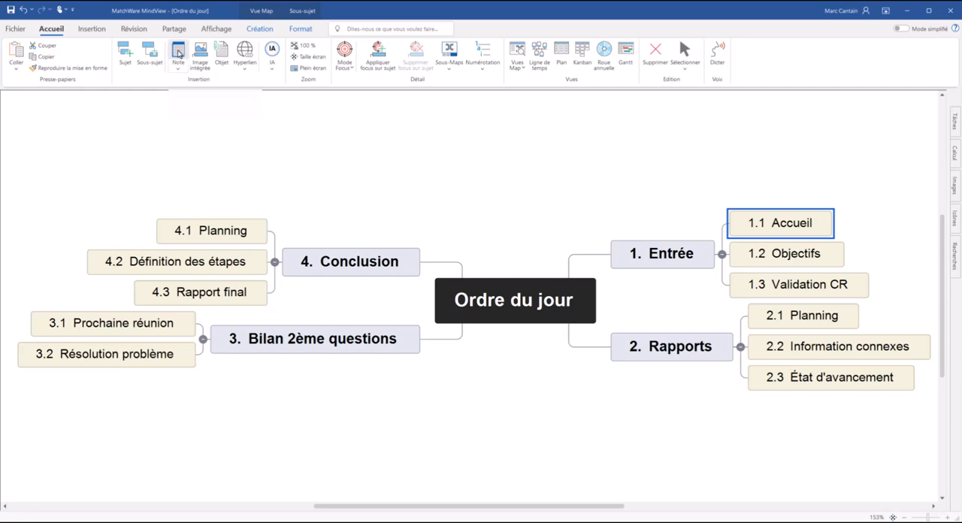
pyautogui.click(178, 51)
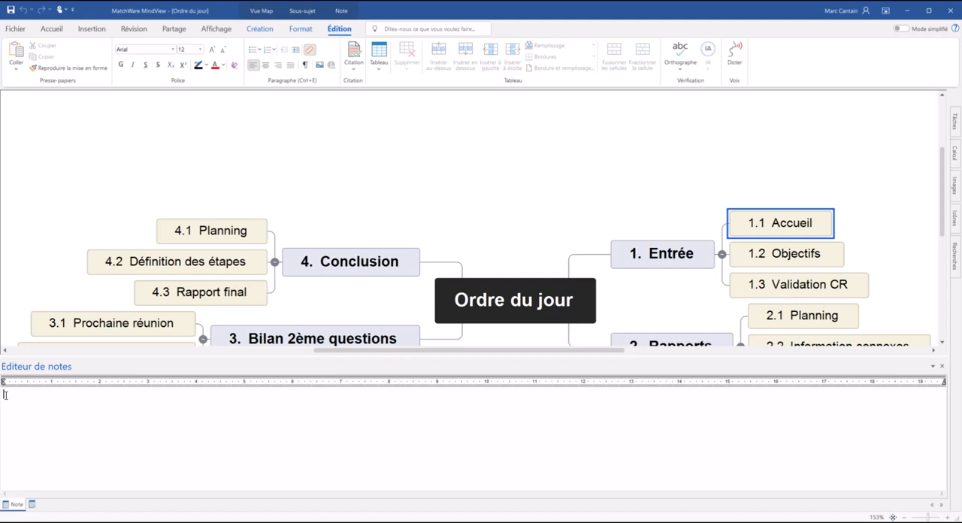
pyautogui.write('Nous allons accueillir les participants :')
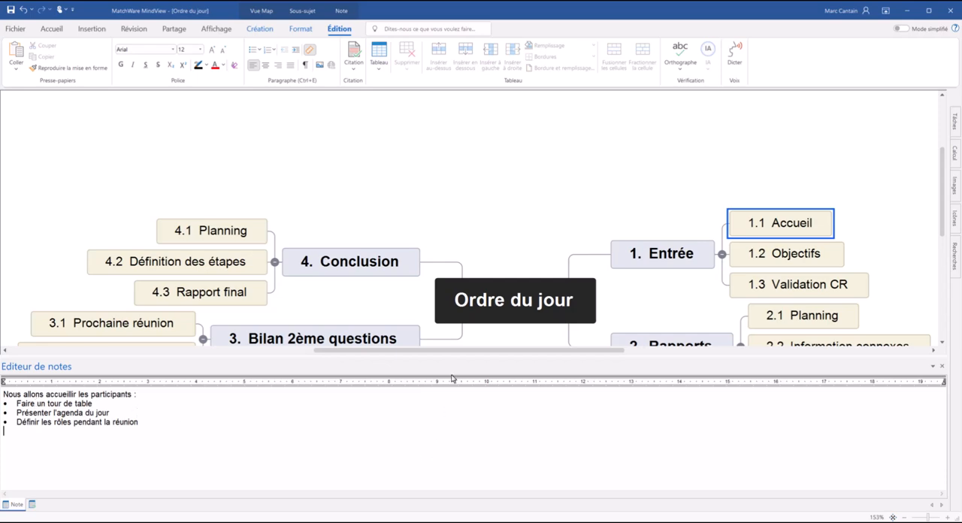
pyautogui.moveTo(447, 359); pyautogui.dragTo(449, 308)
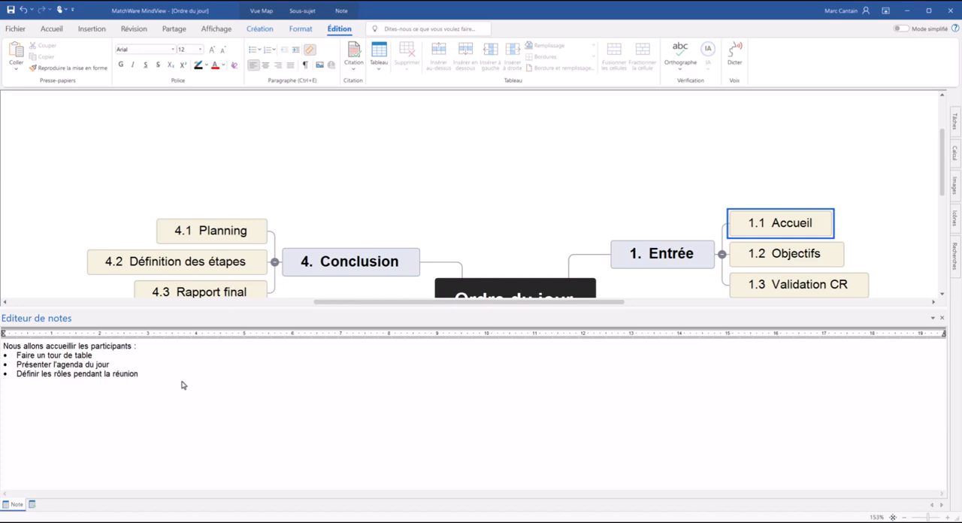
pyautogui.click(943, 320)
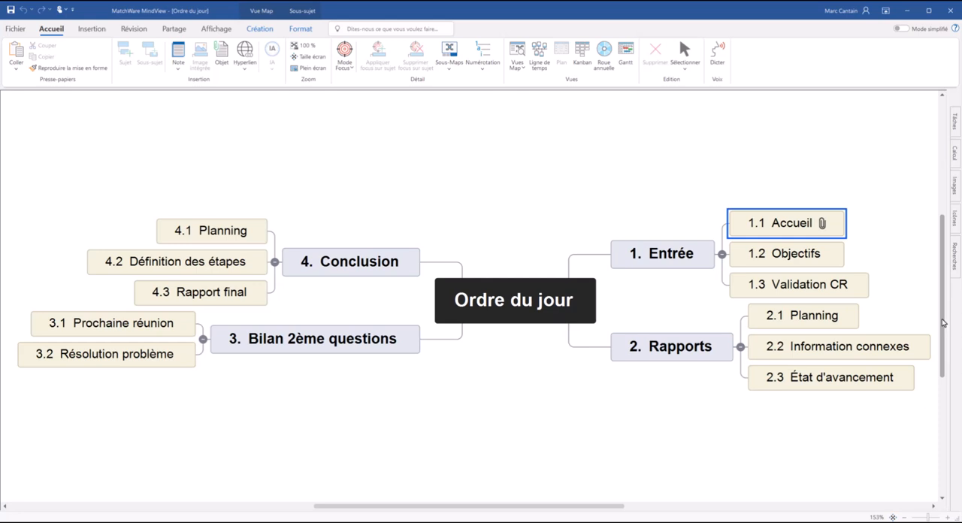
# Step: Attach the PDF file "CR Réunion Oct" from the "Ordre du jour Réunion" folder to the subtopic "Validation CR"
pyautogui.click(785, 282)
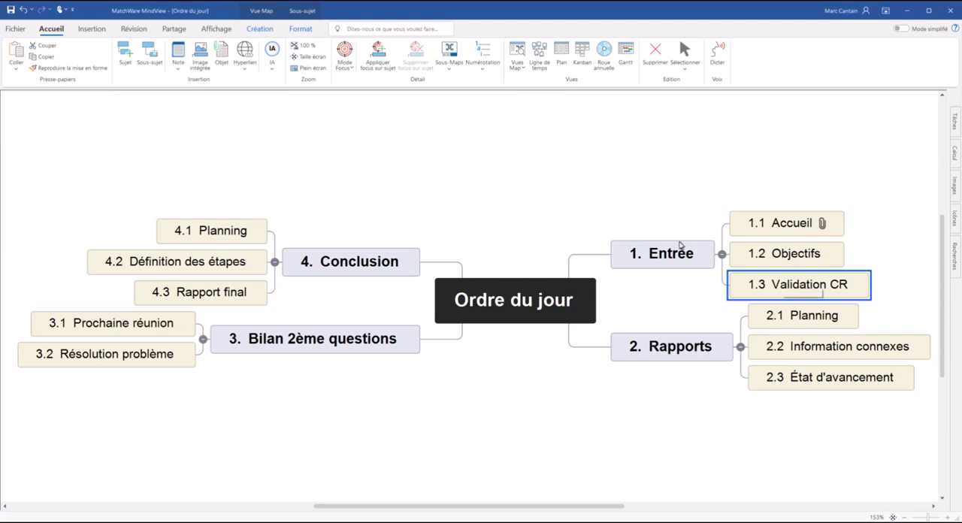
pyautogui.click(222, 52)
pyautogui.click(124, 86)
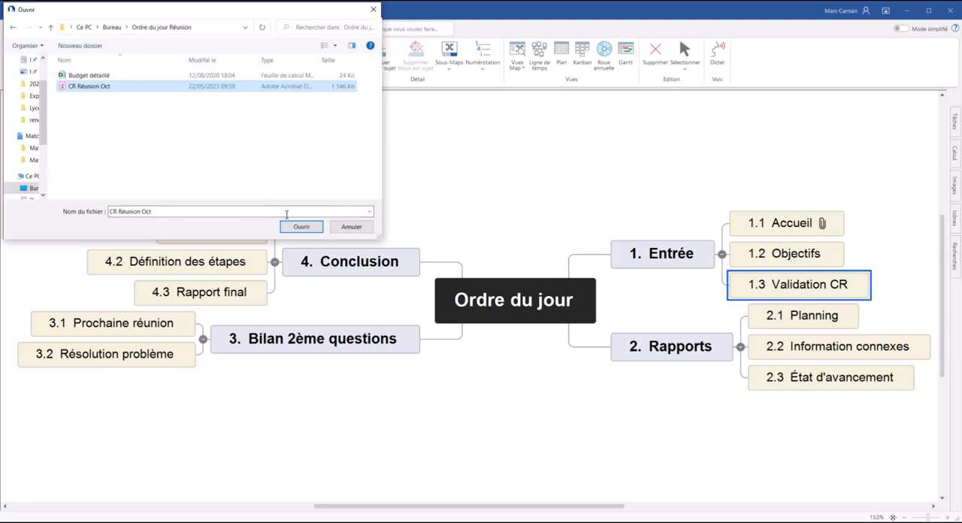
pyautogui.click(297, 227)
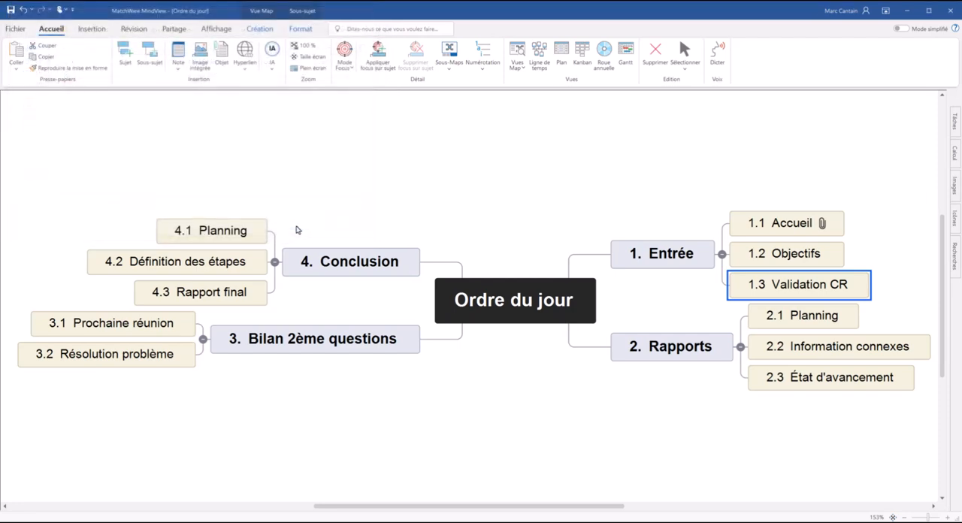
pyautogui.moveTo(497, 506); pyautogui.dragTo(539, 505)
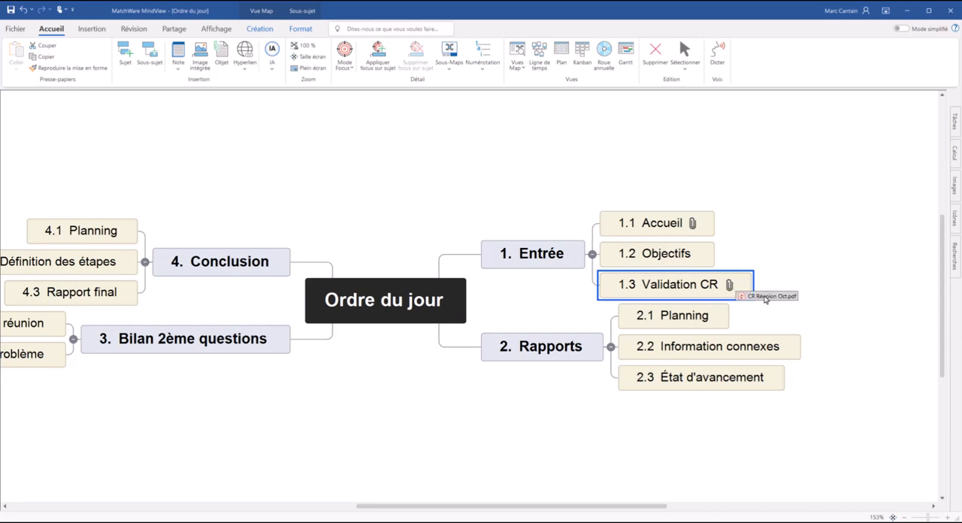
pyautogui.click(786, 279)
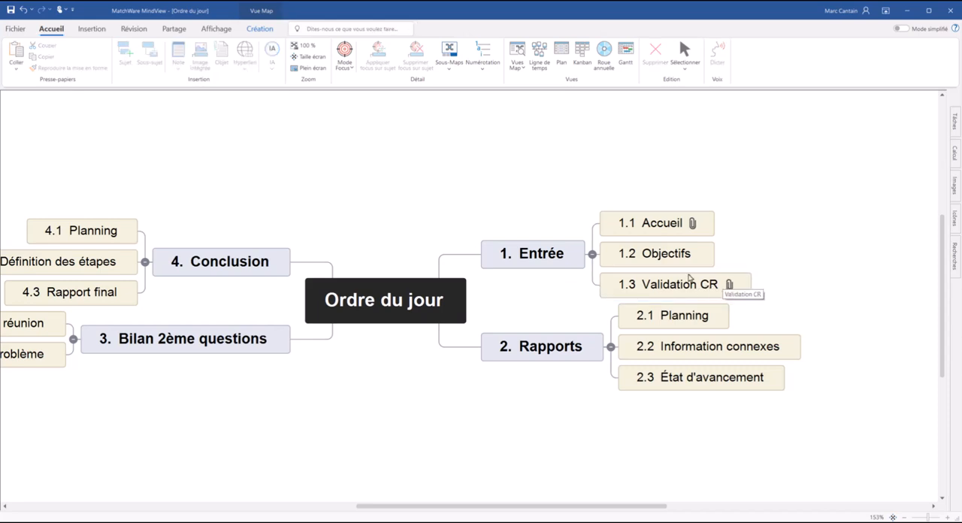
# Step: Insert the round blue picture of a person speaking into a microphone on the "Accueil" subtopic
pyautogui.click(656, 233)
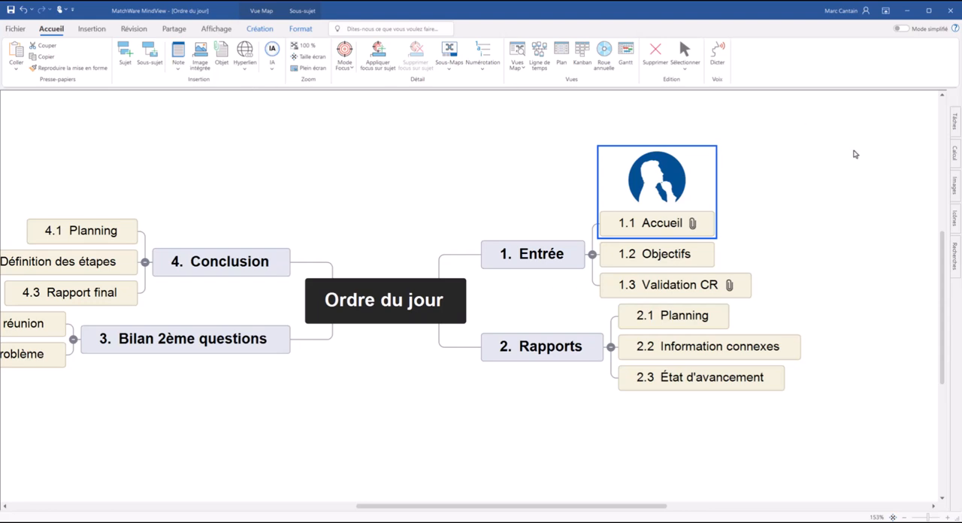
# Step: Add the library's tablet chart image to the central topic "Ordre du jour" and the gavel image to "Conclusion"
pyautogui.click(954, 184)
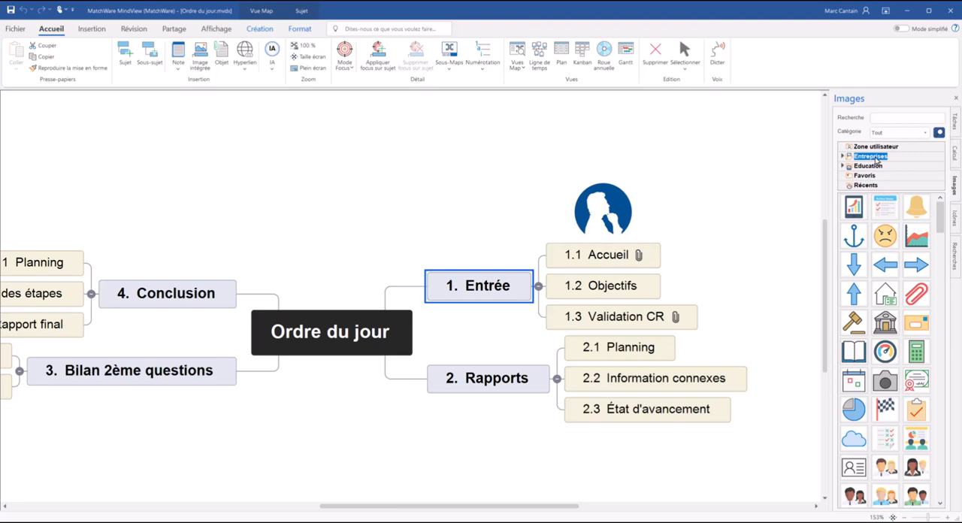
pyautogui.click(855, 210)
pyautogui.moveTo(766, 241); pyautogui.dragTo(343, 323)
pyautogui.moveTo(853, 322); pyautogui.dragTo(177, 302)
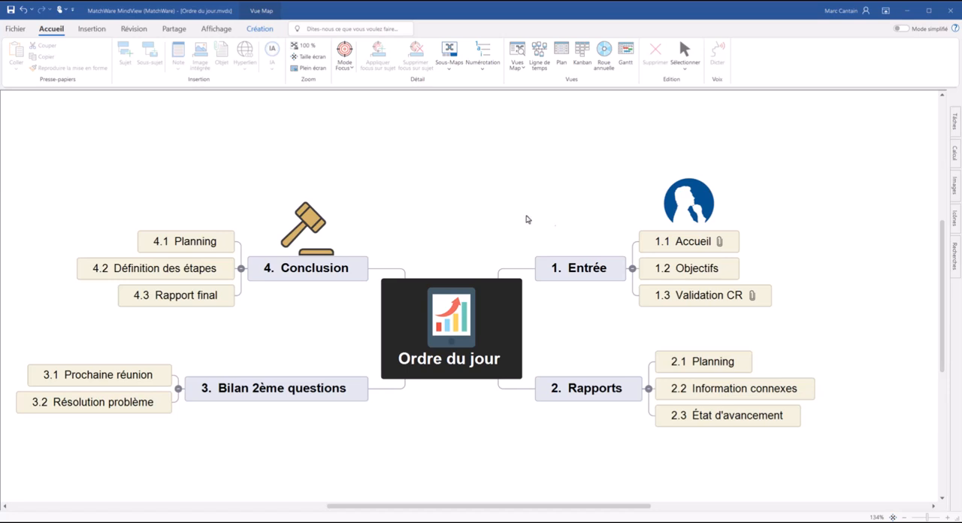
# Step: Open the list of elements that can be inserted on the "Accueil" subtopic
pyautogui.rightClick(689, 245)
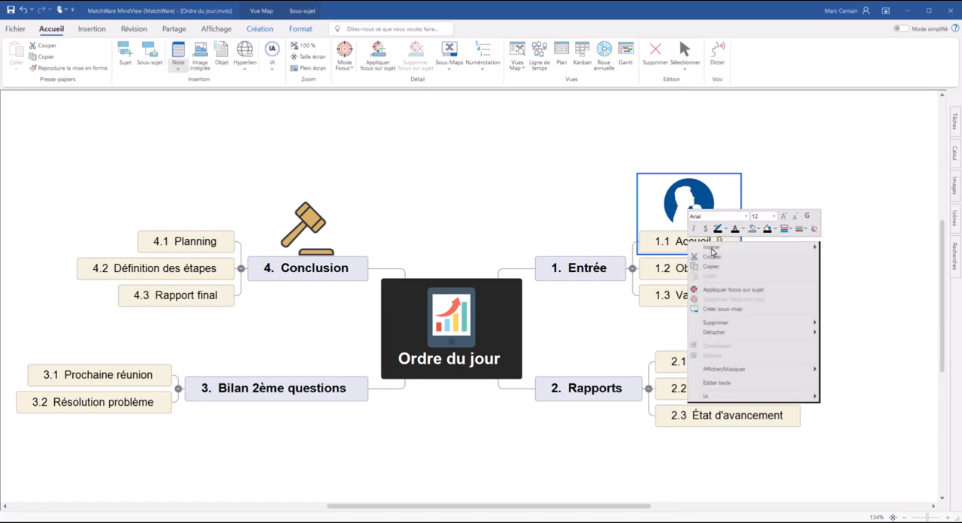
pyautogui.moveTo(711, 249)
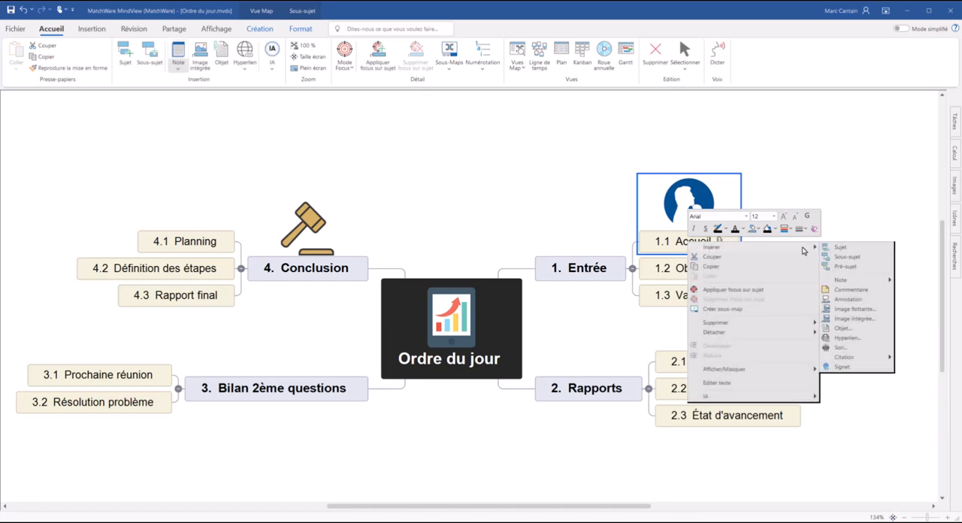